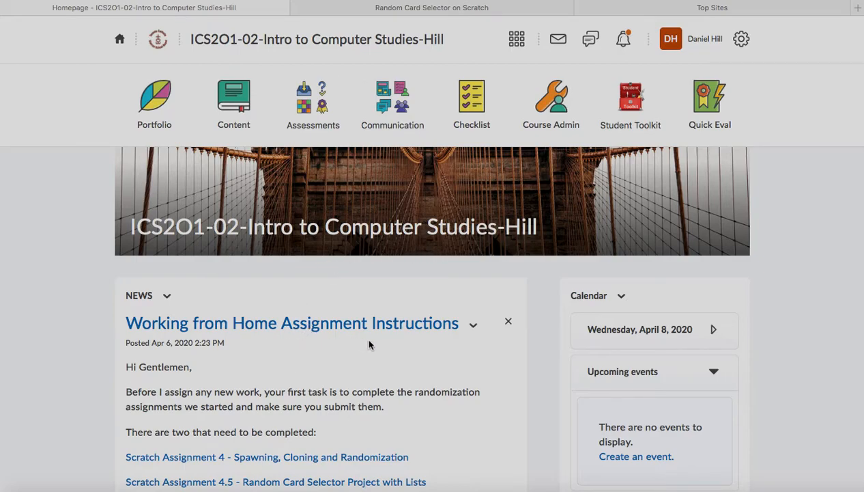
- Go from the course page to the organization homepage and open the Locker in the Student Toolkit
scroll(368, 344, down, 5)
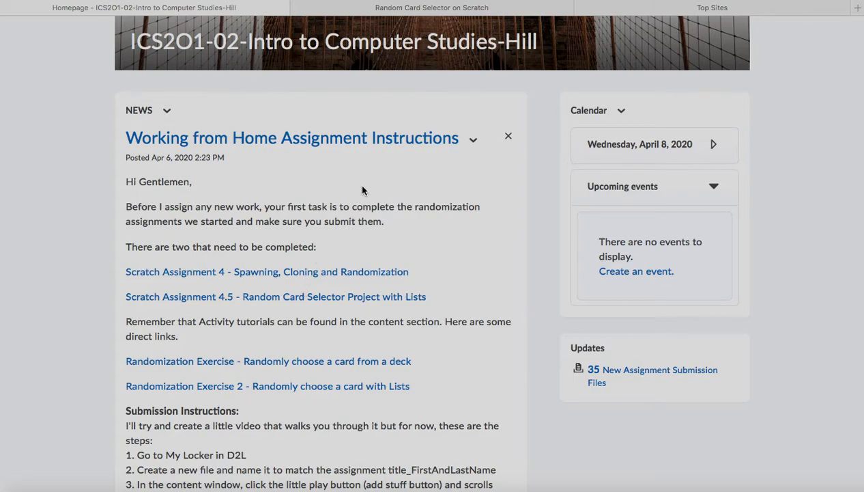
scroll(362, 190, up, 3)
scroll(362, 190, up, 2)
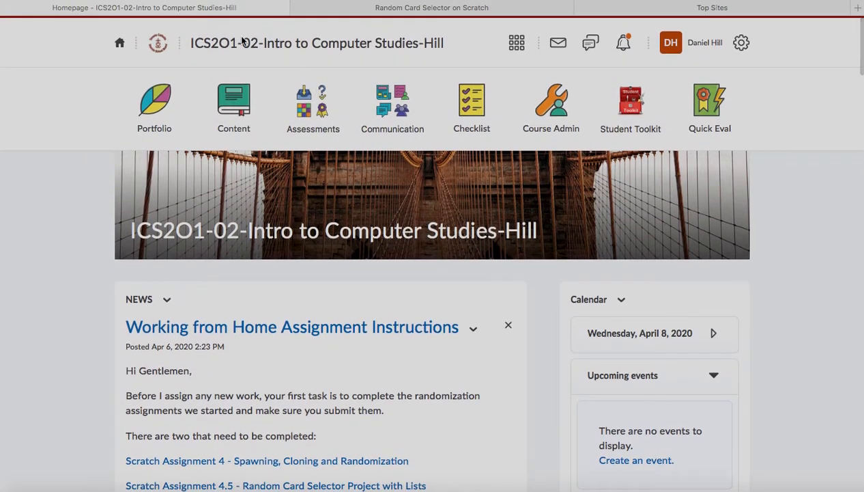
click(121, 44)
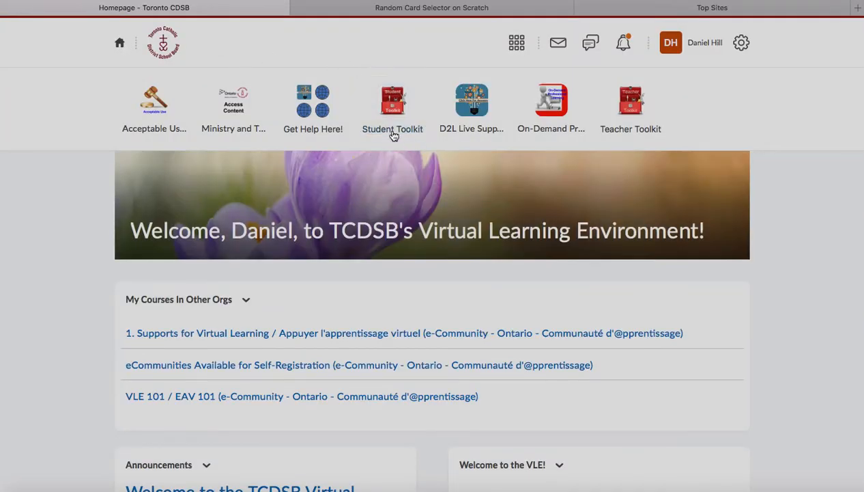
click(392, 108)
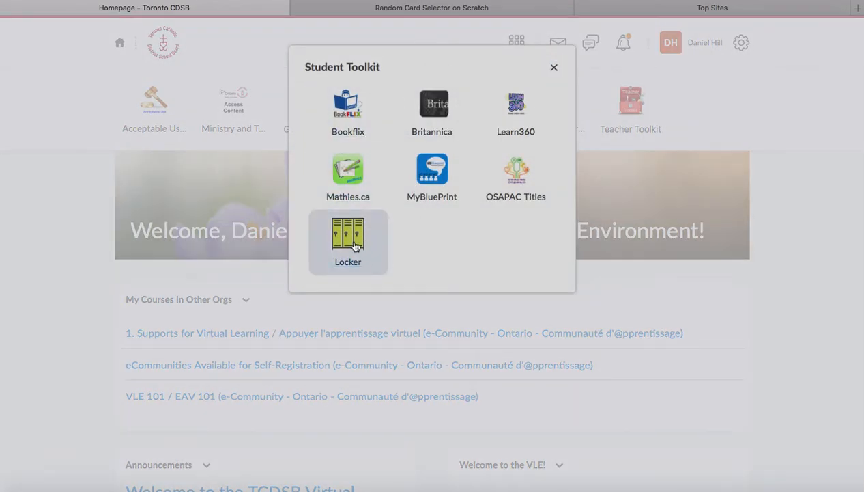
click(353, 244)
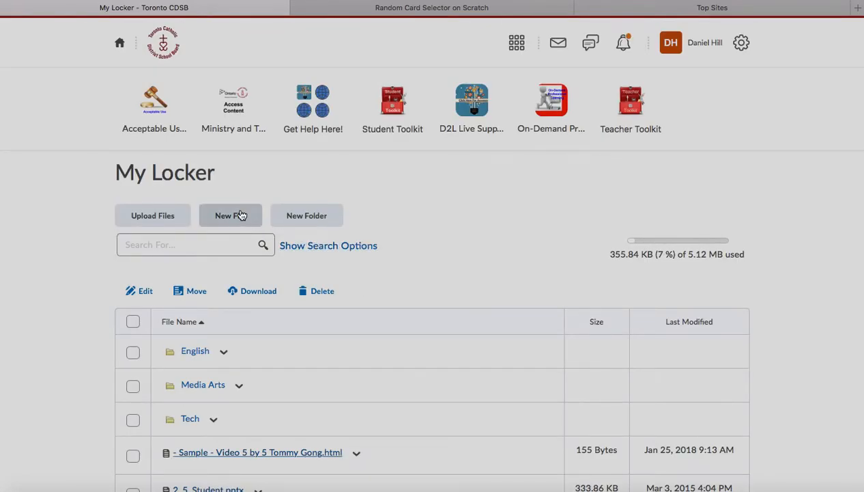
- Start a new locker file named "Scratch Assignment Spawning Cloning and Randomization" followed by the last name
click(241, 215)
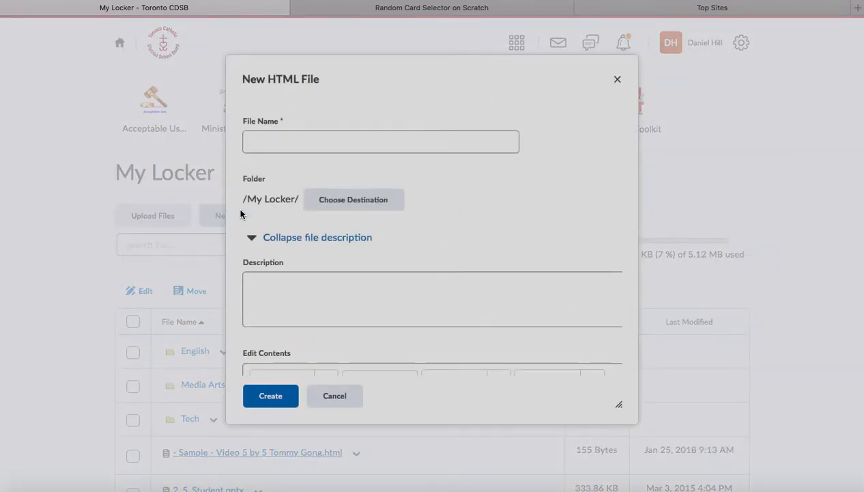
click(267, 137)
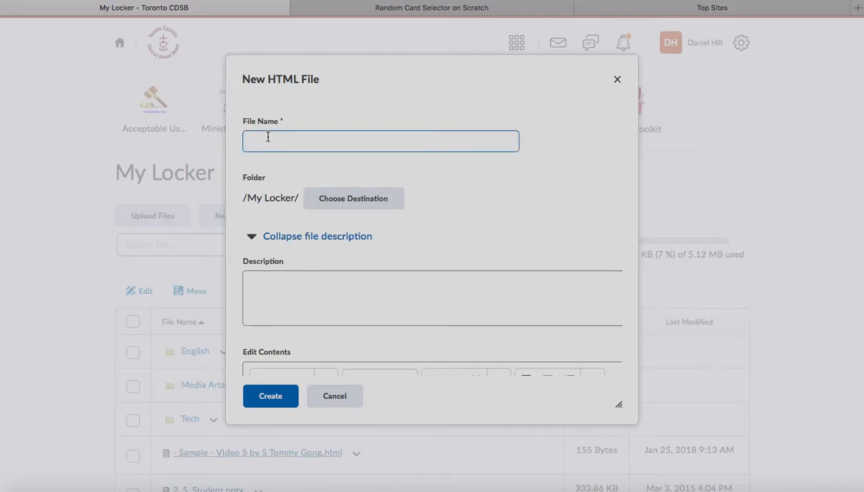
text(Scratch)
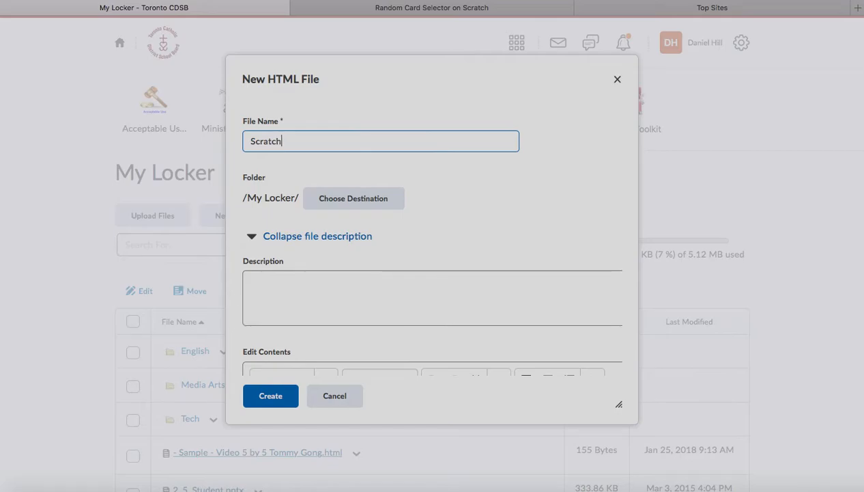
text( Assignment Spaw)
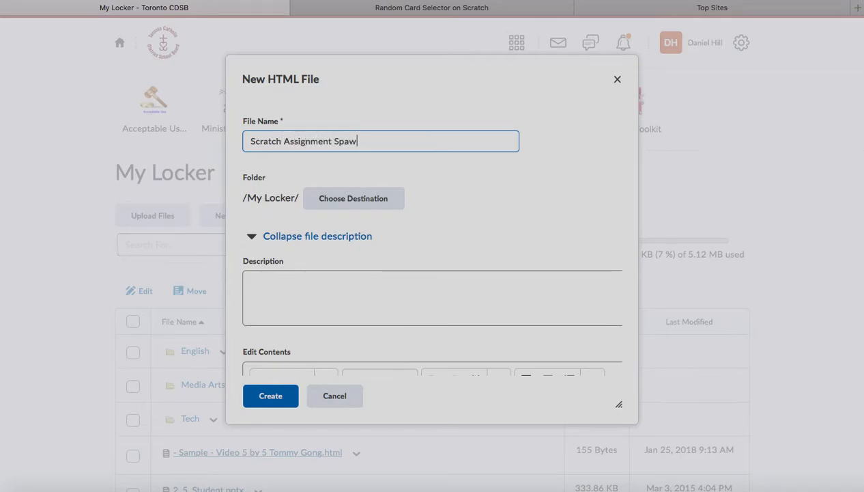
text(ning Cloning and Rand)
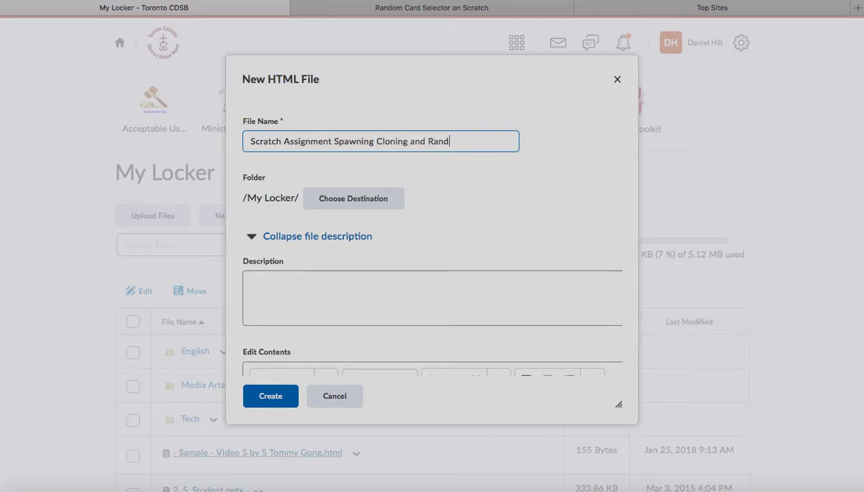
text(omizatioj)
key(BackSpace)
text(n Hill)
- Add the bold heading "Project" to the file's contents and start a new line below it
scroll(389, 229, down, 3)
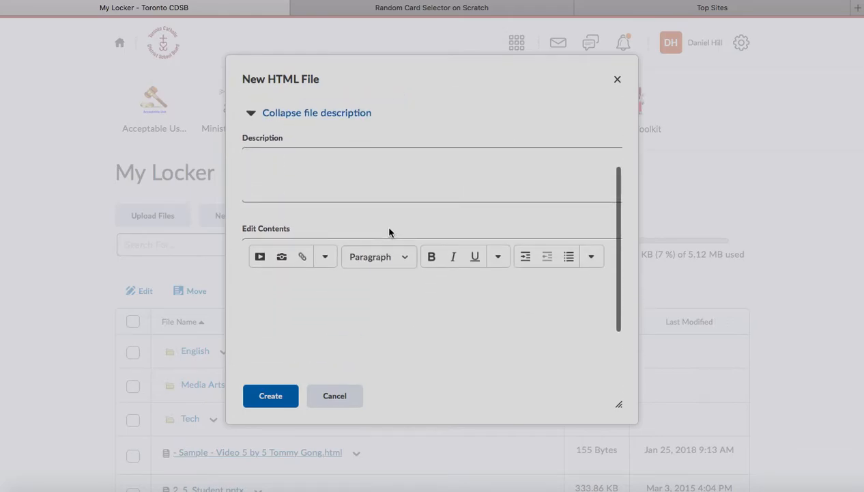
scroll(389, 232, down, 2)
scroll(390, 228, up, 1)
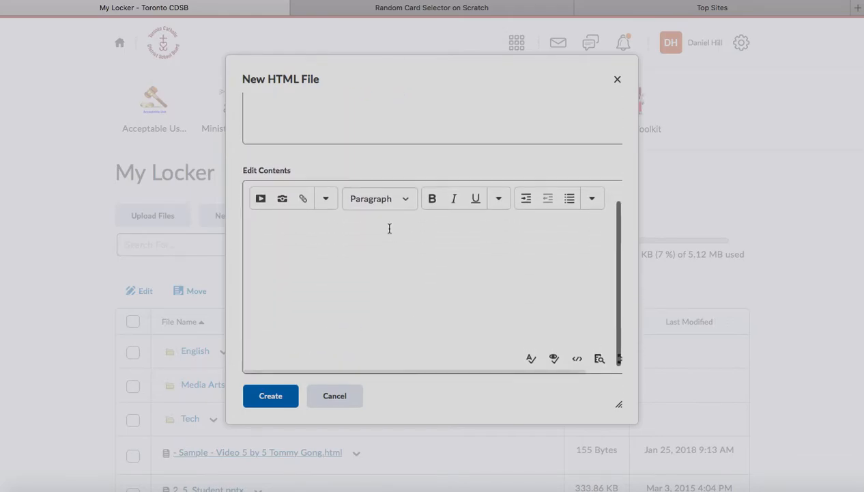
click(292, 228)
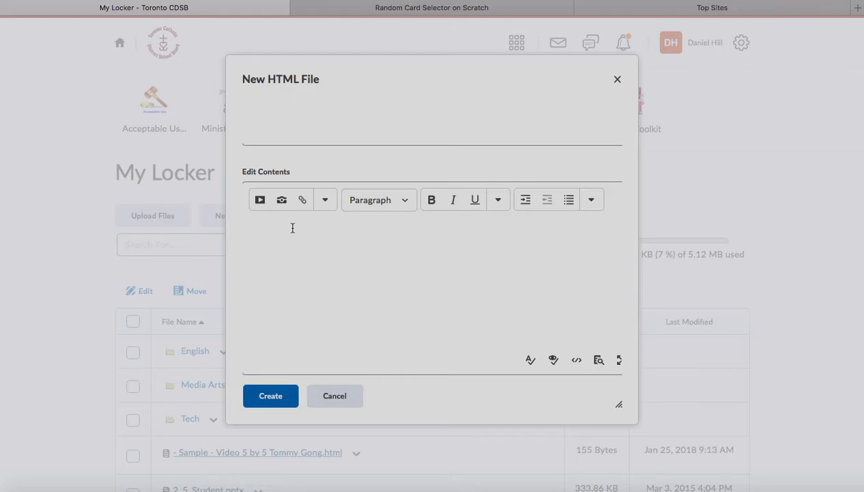
text(Project)
key(shift+Left)
key(shift+Left)
key(shift+Left)
key(shift+Left)
key(shift+Left)
key(shift+Left)
key(shift+Left)
key(ctrl+b)
key(End)
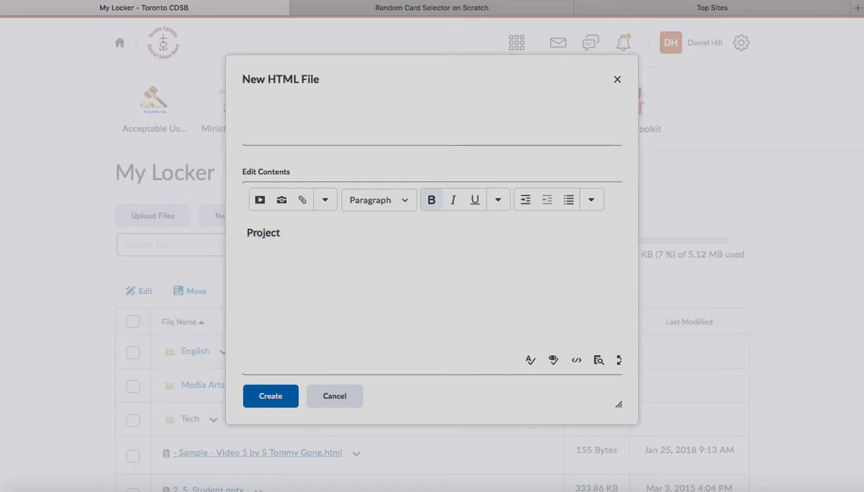
key(Return)
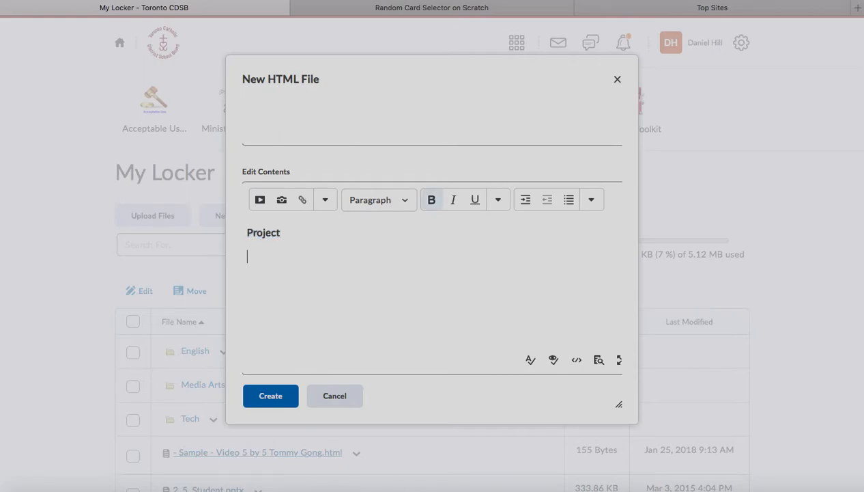
- Open the embed code entry for the file's contents and copy the Random Card Selector project's embed code from Scratch
click(260, 200)
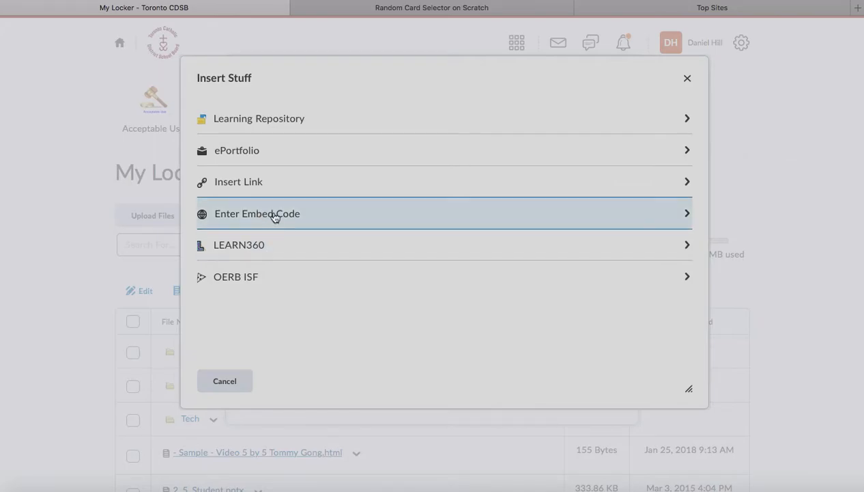
click(274, 217)
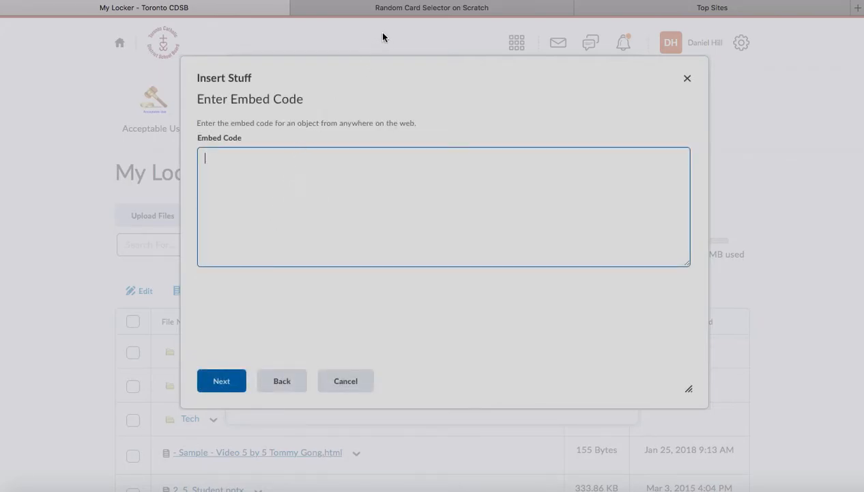
click(408, 11)
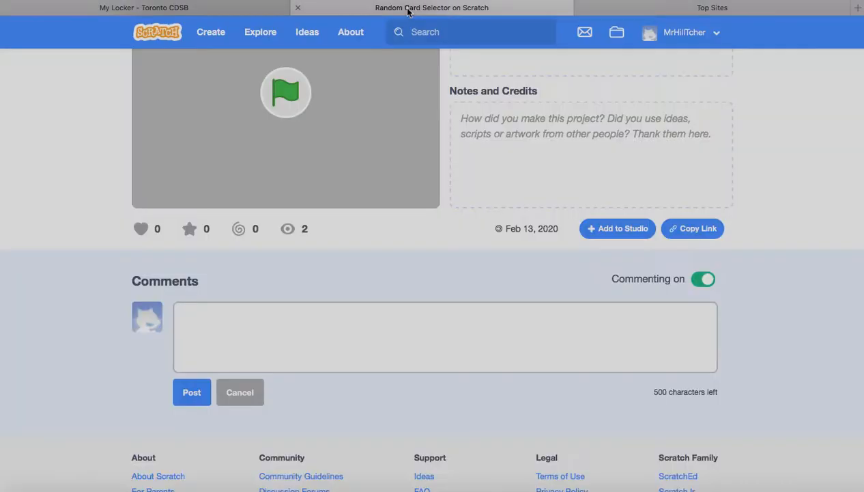
scroll(392, 139, up, 5)
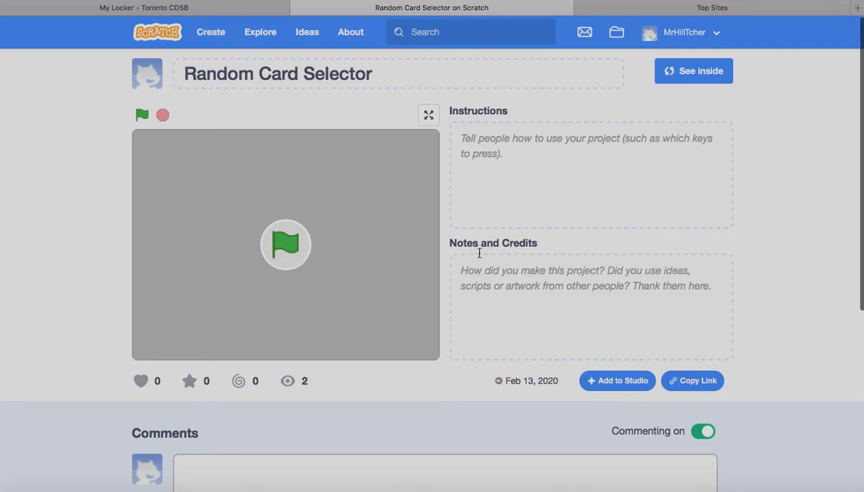
click(703, 385)
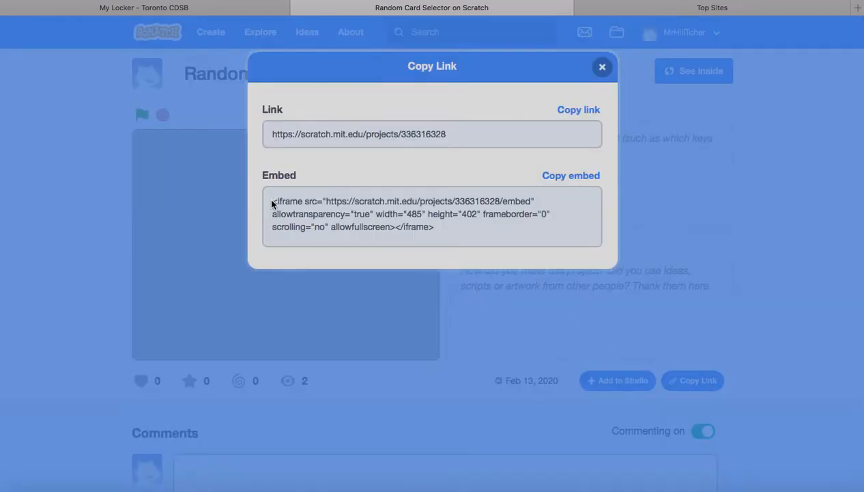
drag(272, 202, 452, 228)
key(super+c)
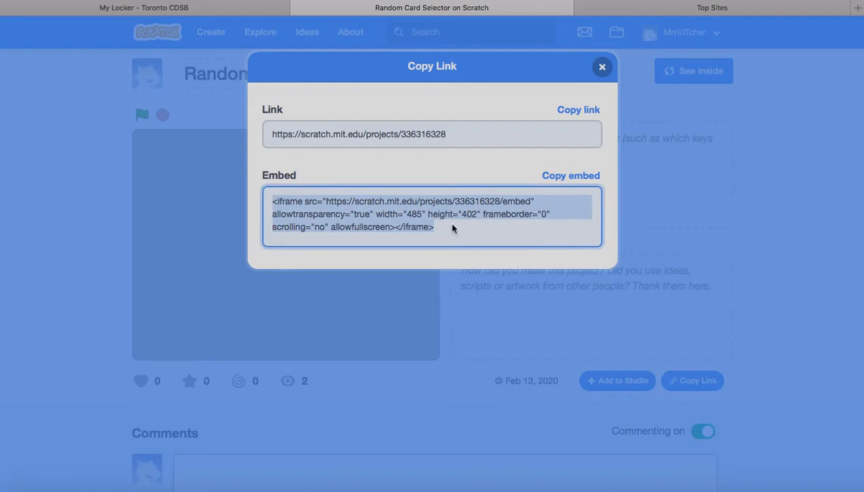
- Back in the locker file, paste the Scratch embed code, preview the project and insert it below the heading
click(218, 8)
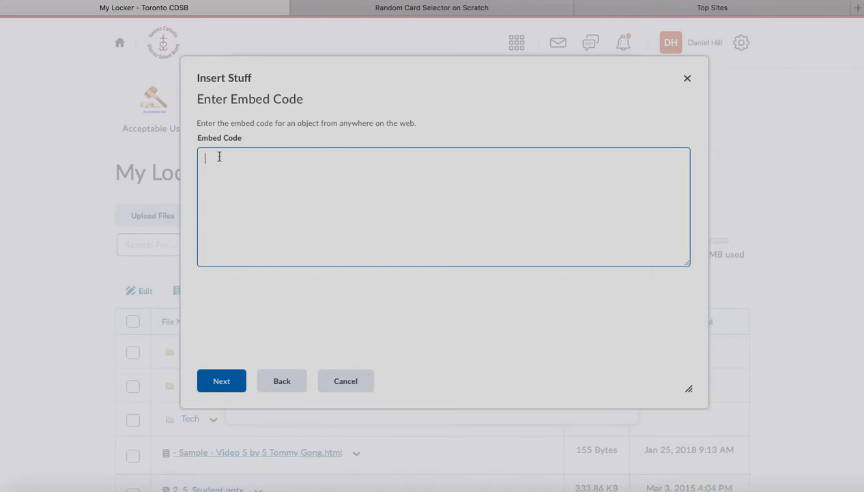
key(super+v)
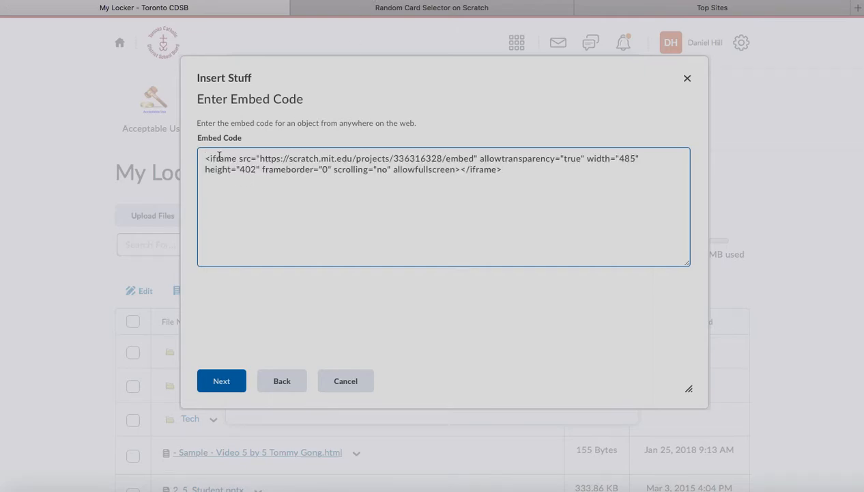
click(220, 381)
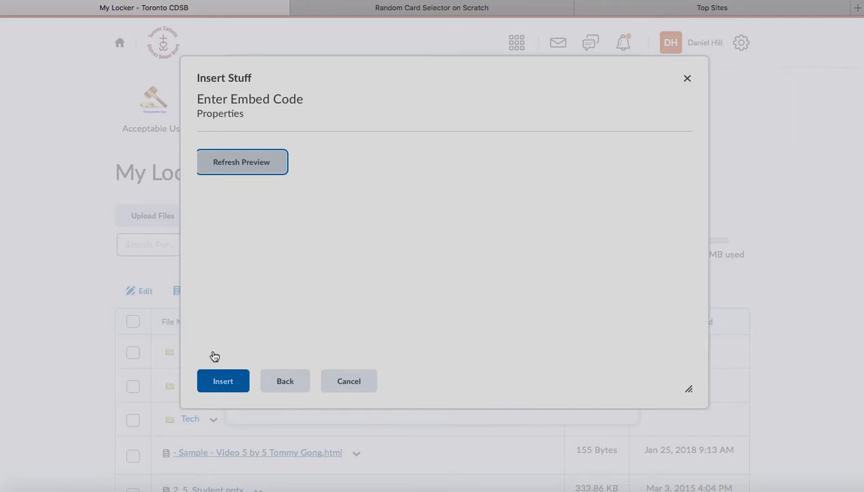
click(251, 167)
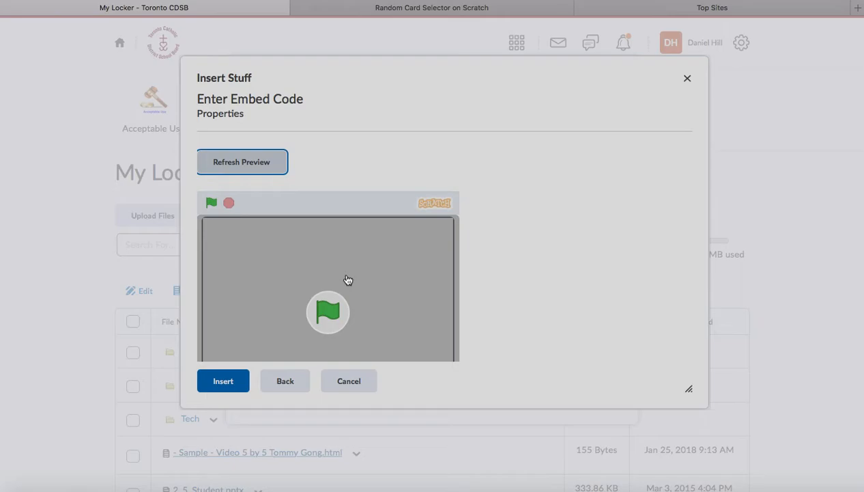
click(236, 384)
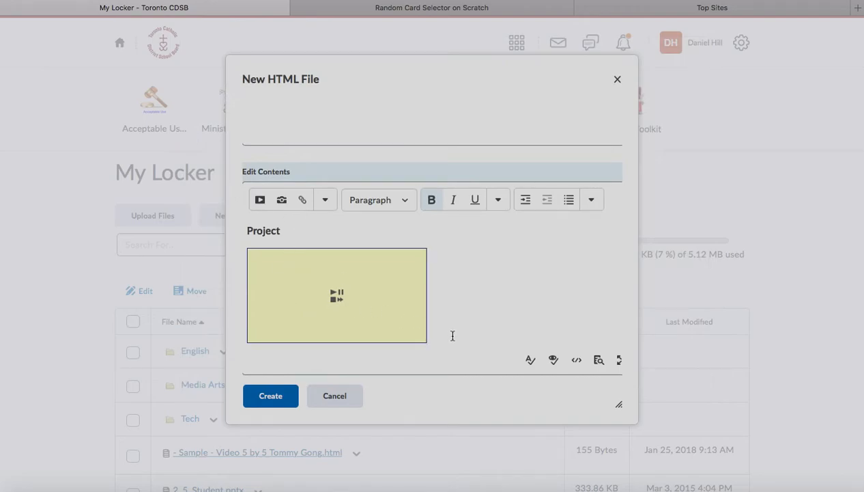
key(Return)
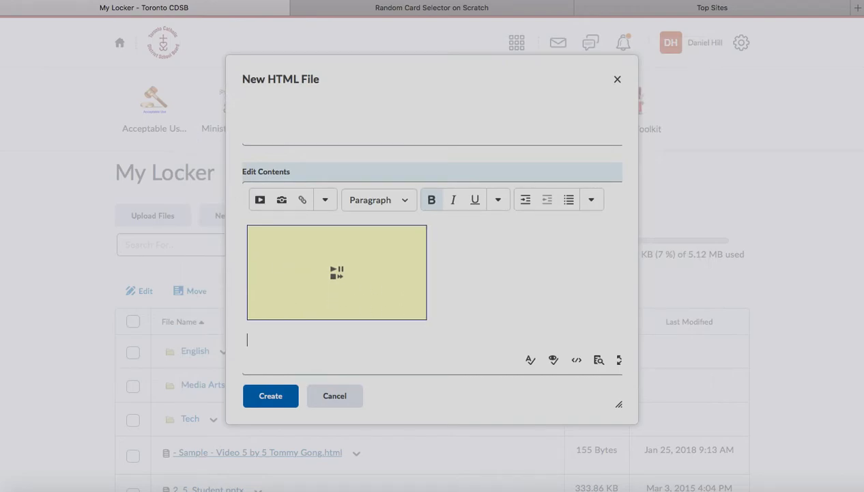
text(Link)
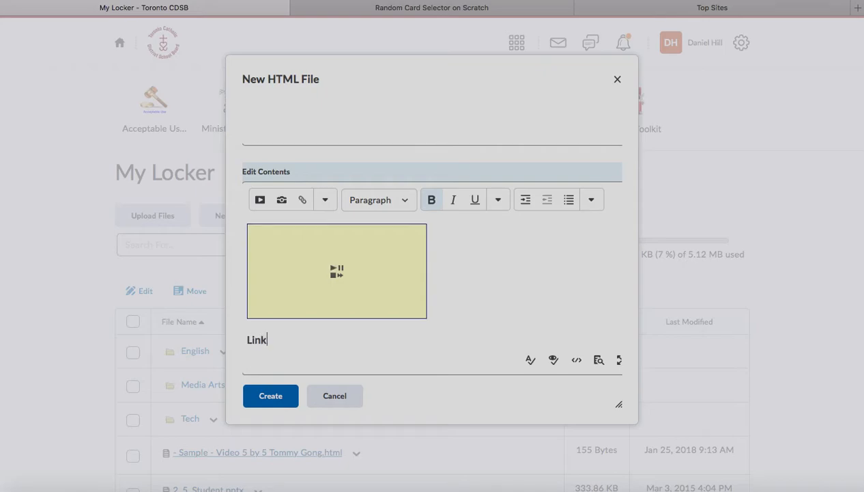
text(:)
click(444, 12)
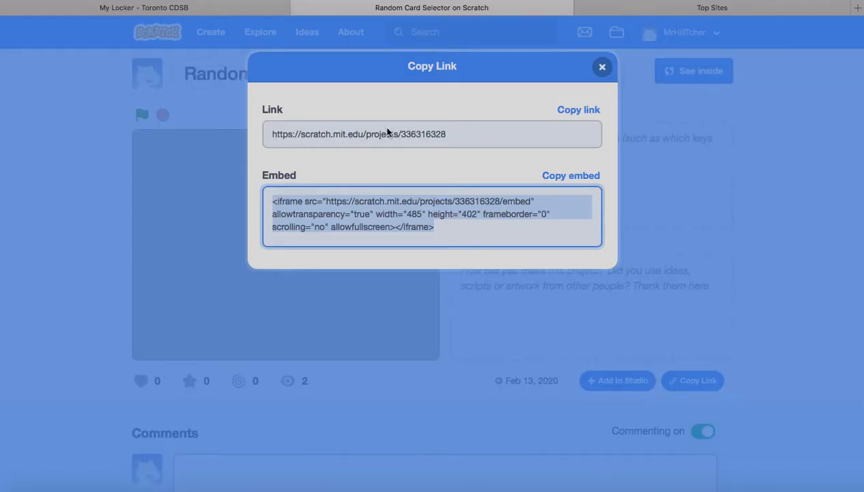
click(582, 110)
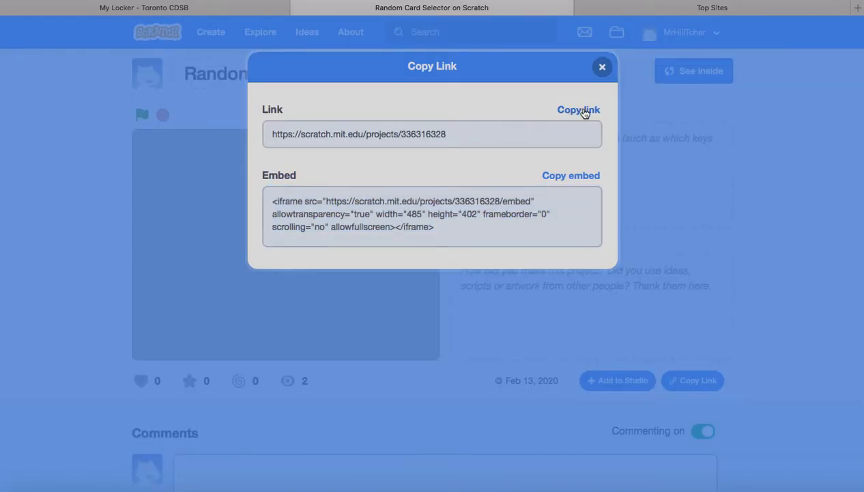
click(227, 10)
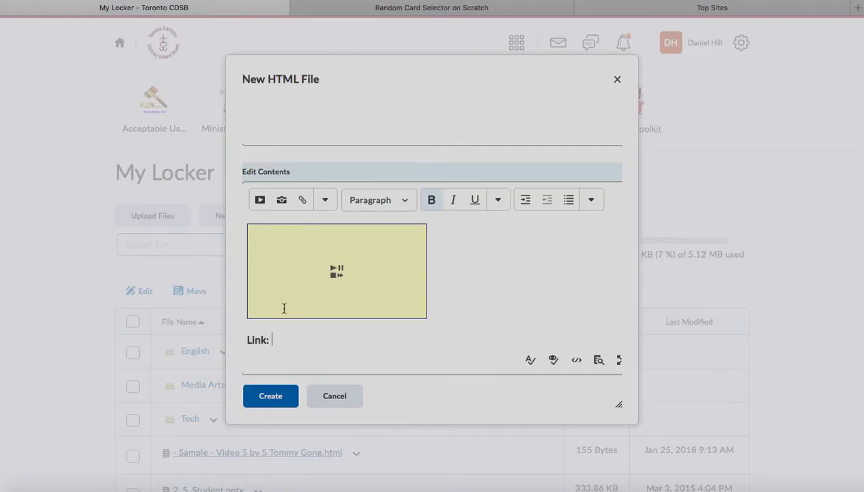
key(super+v)
- Add the bold heading "Instructions:" below the project link, followed by two new lines
key(Return)
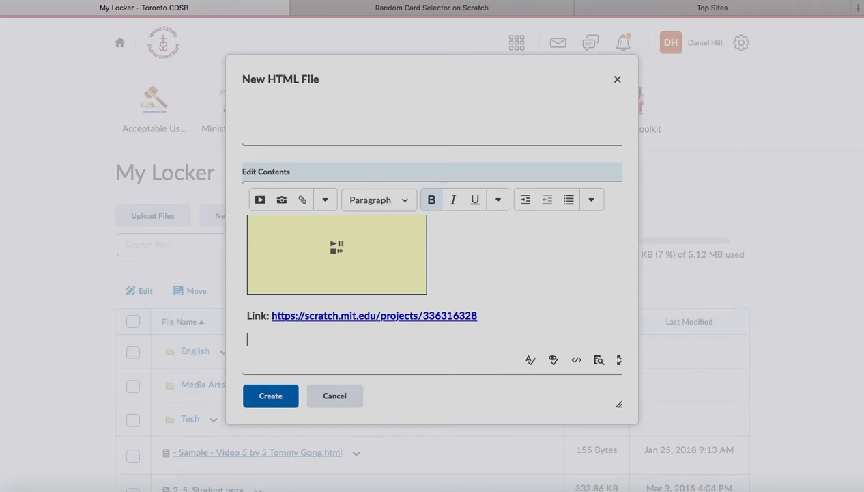
text(Instr)
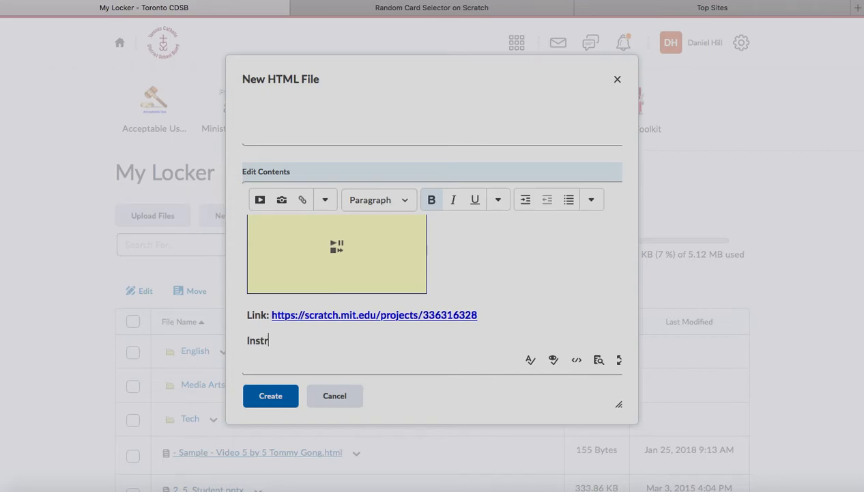
text(uctions:)
key(Return)
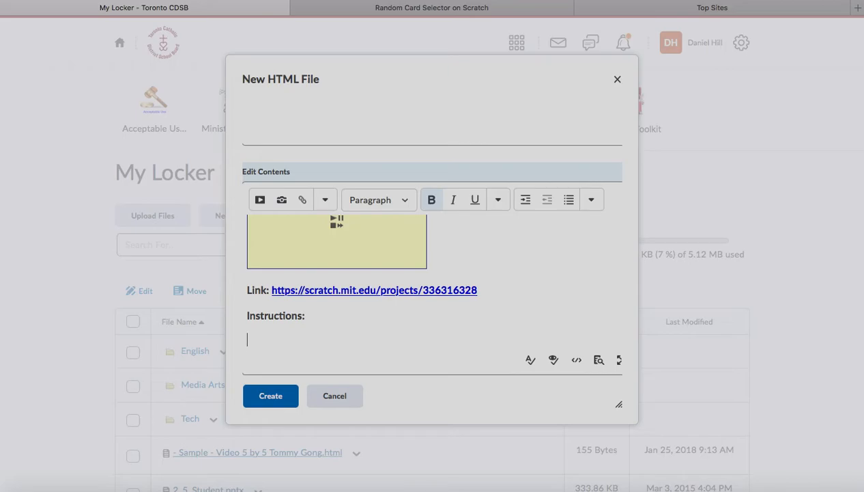
key(Return)
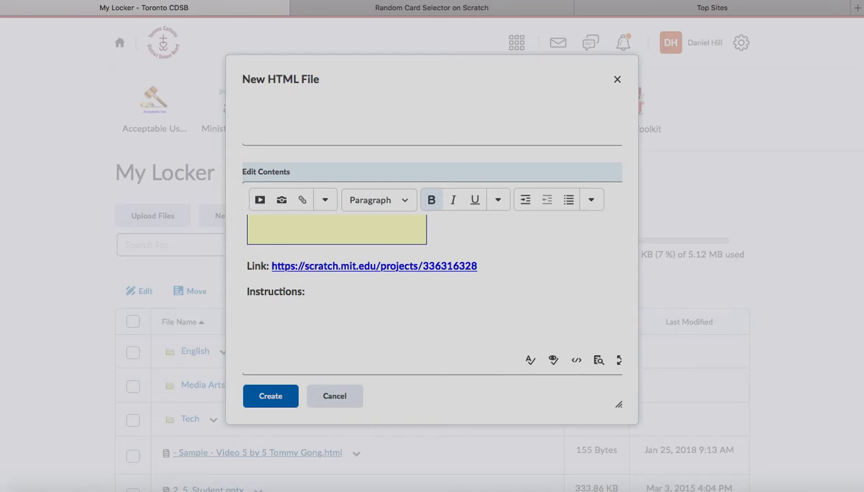
- Add a bold "Description:" heading below the instructions section and create the HTML file in the locker
text(Descr)
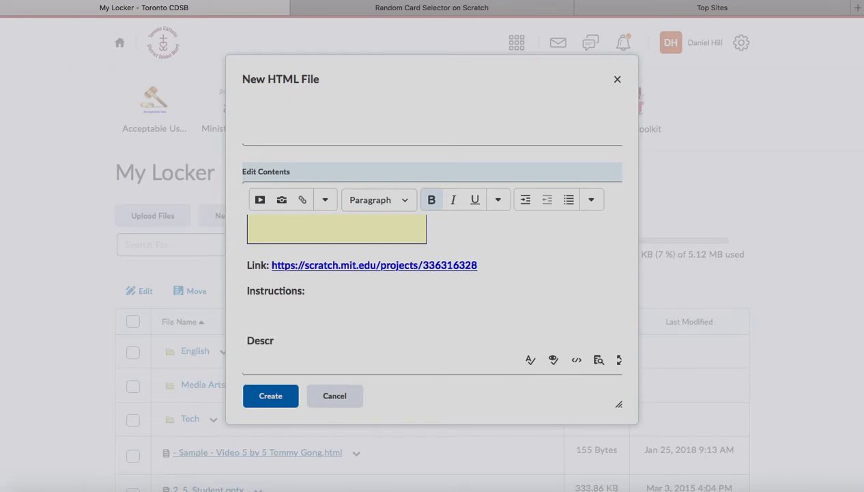
text(iption:)
click(270, 396)
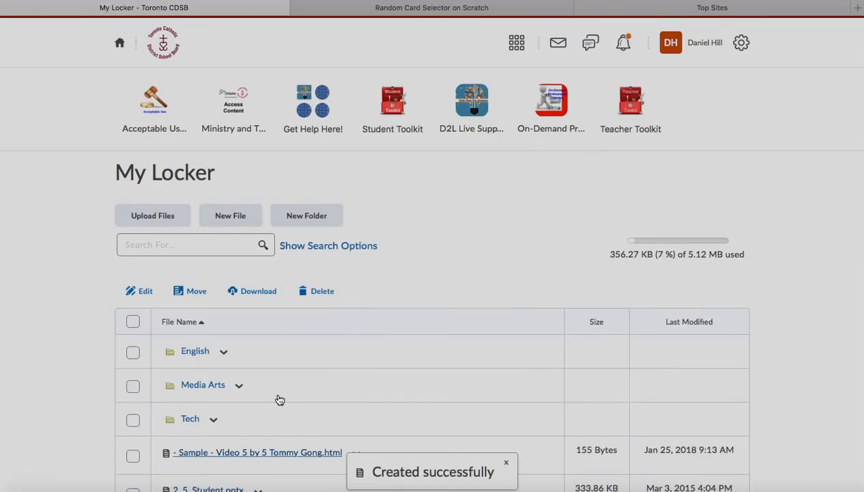
- Look through the locker's file list for the newly created Spawning, Cloning and Randomization Scratch assignment HTML file
scroll(256, 418, down, 5)
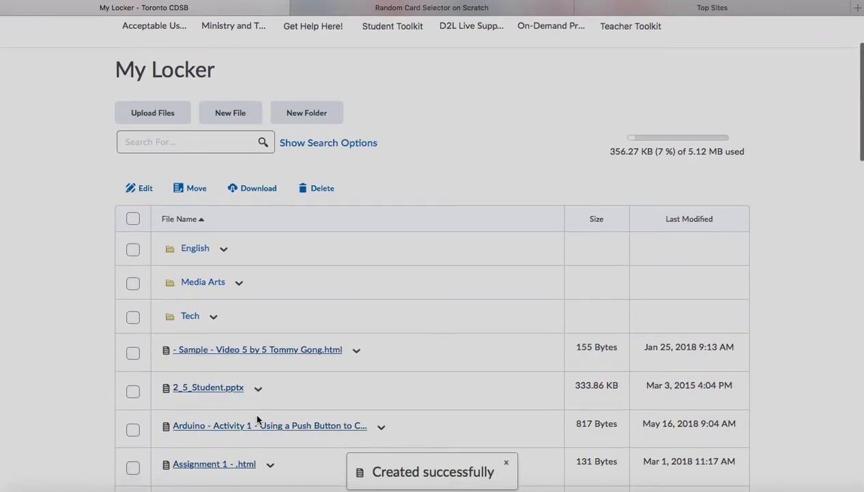
scroll(257, 418, down, 10)
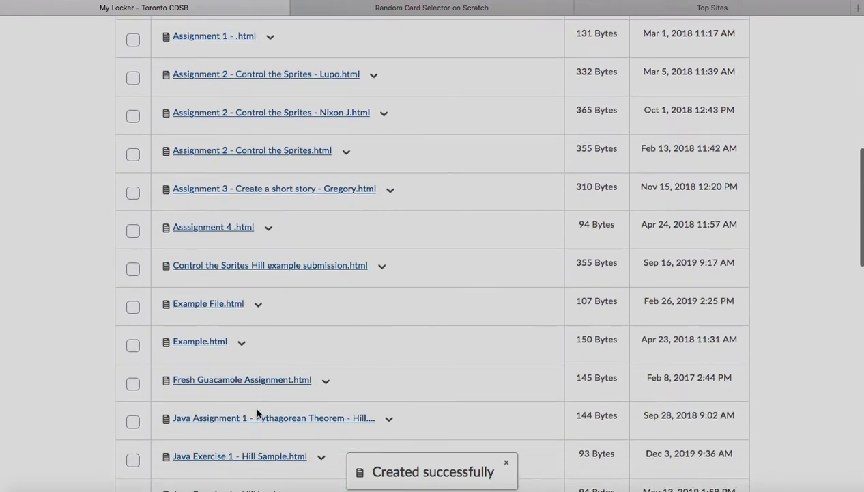
scroll(257, 413, down, 6)
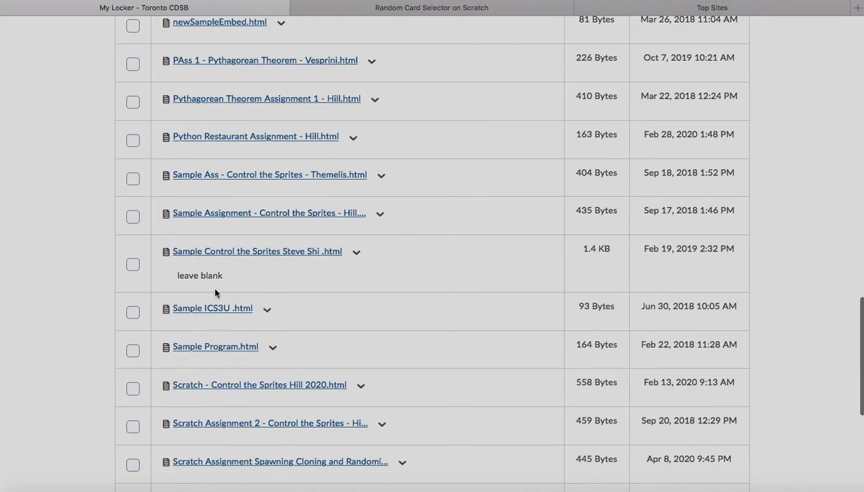
scroll(218, 286, down, 3)
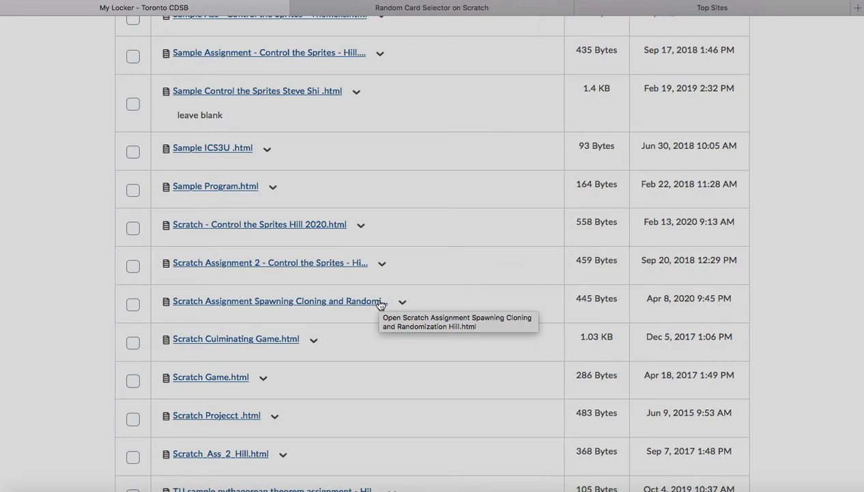
scroll(376, 304, up, 2)
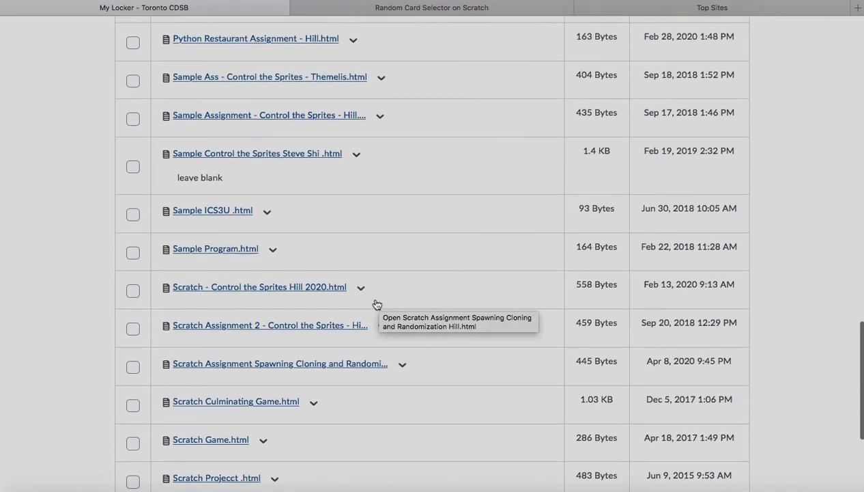
scroll(375, 304, up, 3)
scroll(375, 304, up, 15)
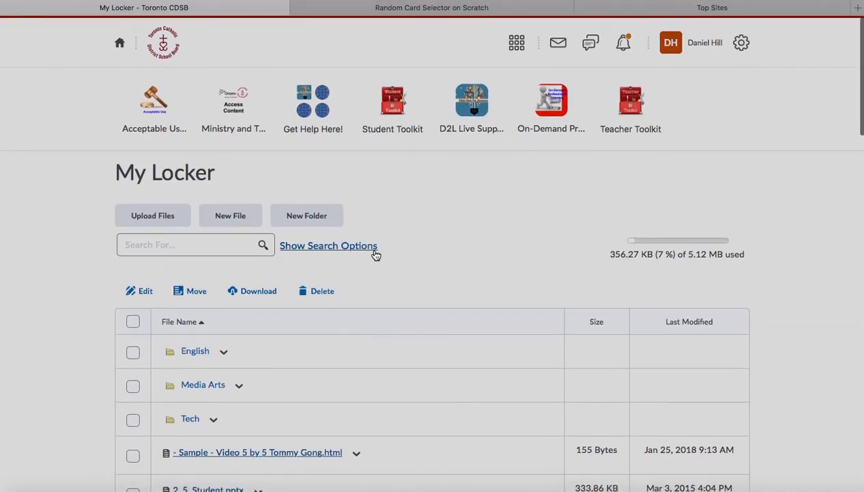
- Switch to the second-semester ICS2O1-02 Intro to Computer Studies course and open its list of assignments
click(518, 45)
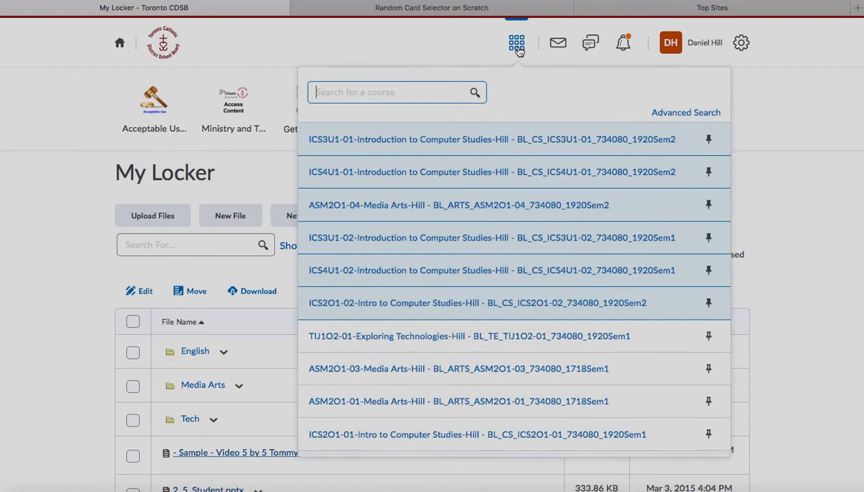
click(395, 309)
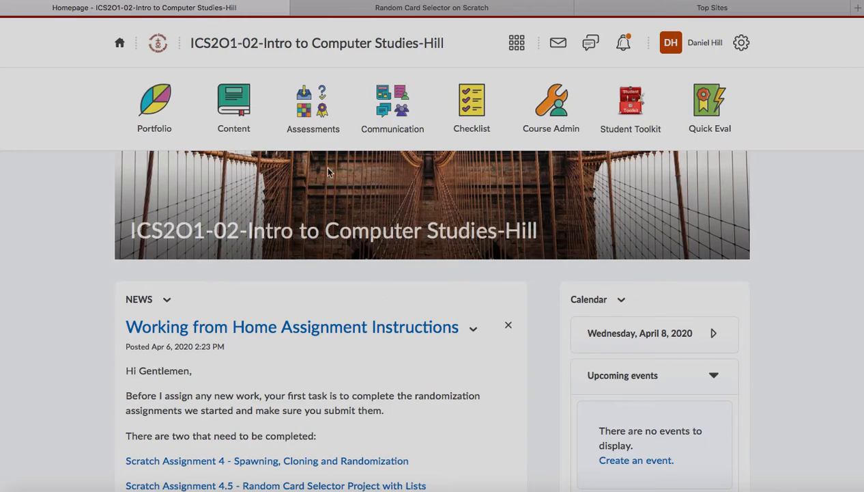
click(320, 118)
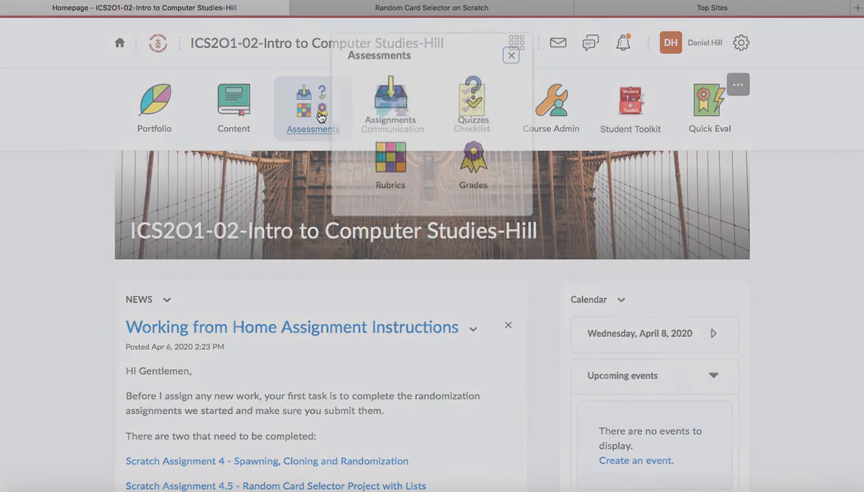
click(393, 122)
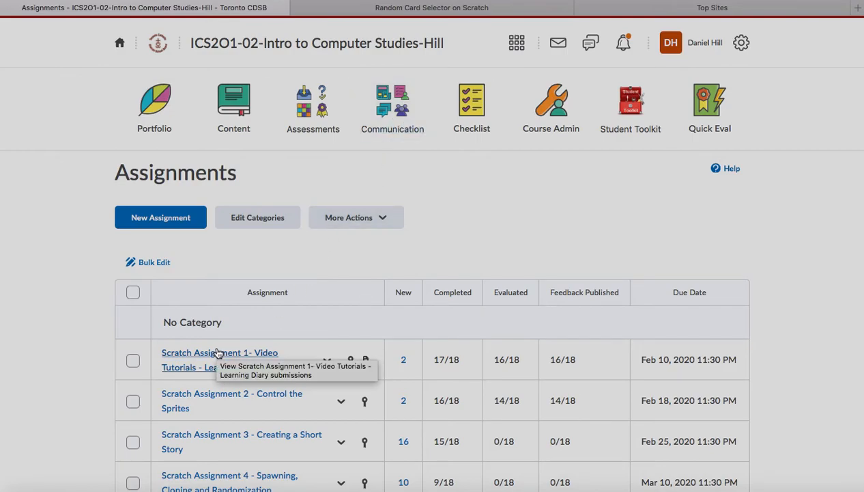
scroll(216, 410, down, 5)
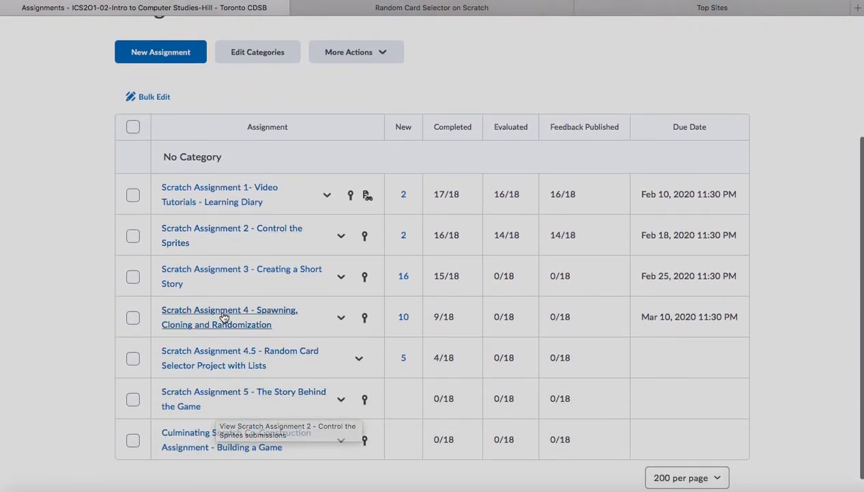